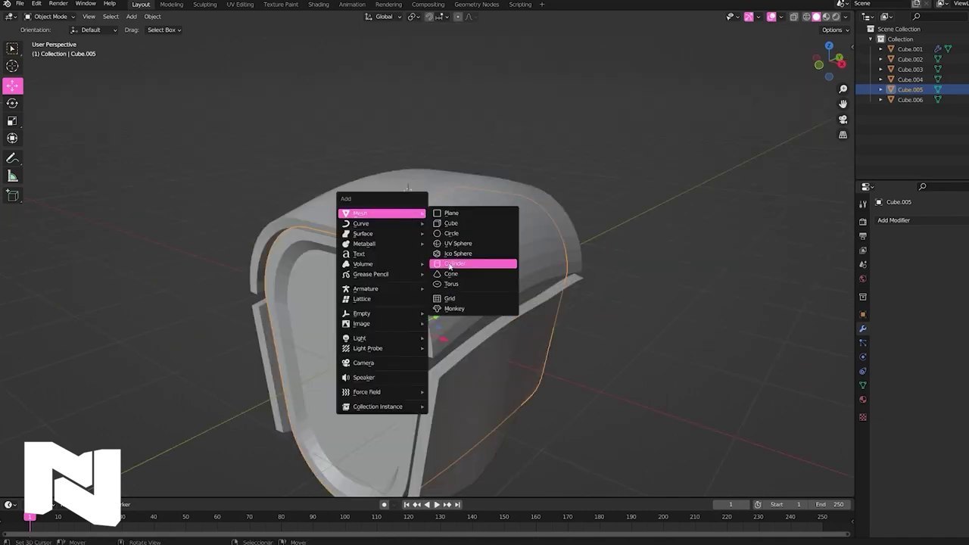
Add a new cylinder mesh to start the hollow rimmed ring
left_click(450, 264)
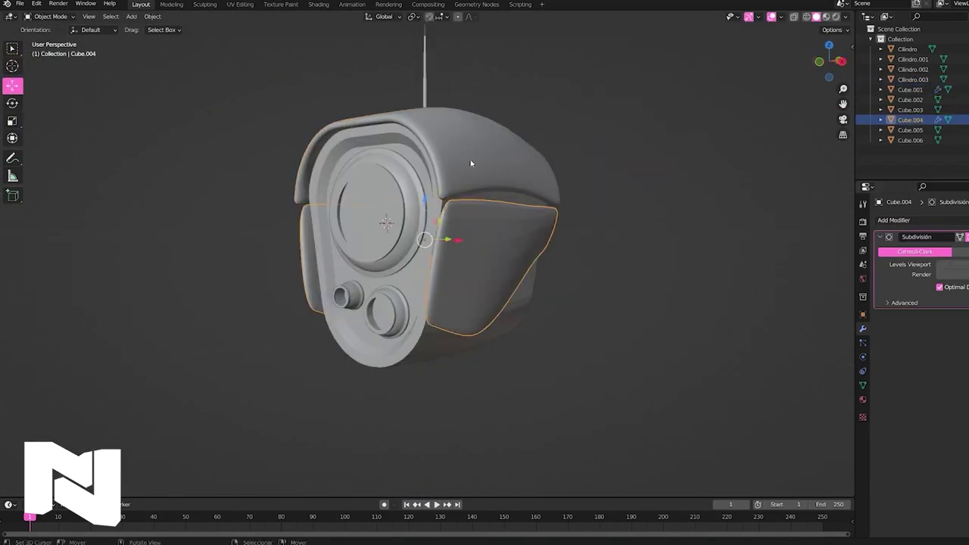
Add a UV Sphere at the 3D cursor for the head's eye
left_click(471, 243)
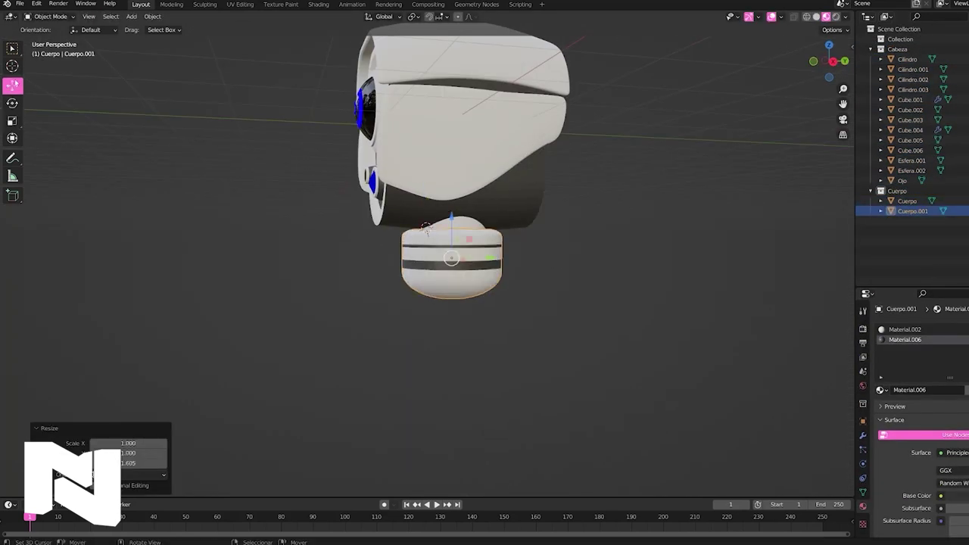
Orbit the view to face the robot's front
middle_click_drag(621, 272, 660, 276)
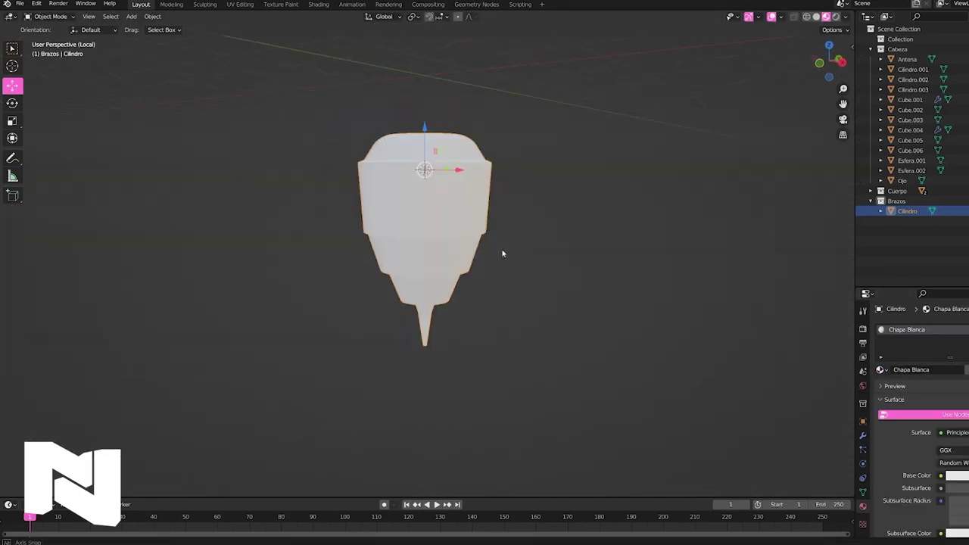
Orbit around the thrusters until the robot's blue-eyed face shows
middle_click_drag(421, 34, 433, 55)
middle_click_drag(368, 134, 608, 290)
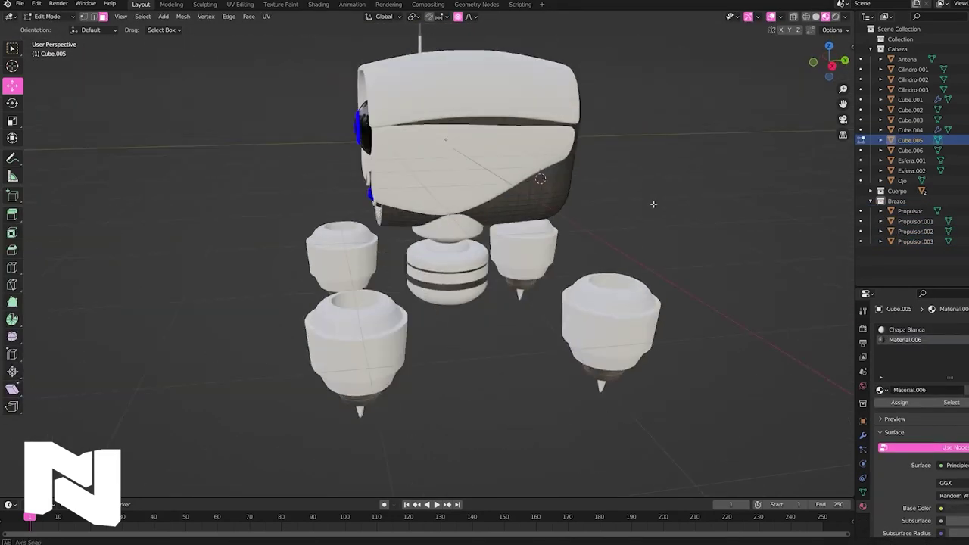
middle_click_drag(653, 204, 518, 166)
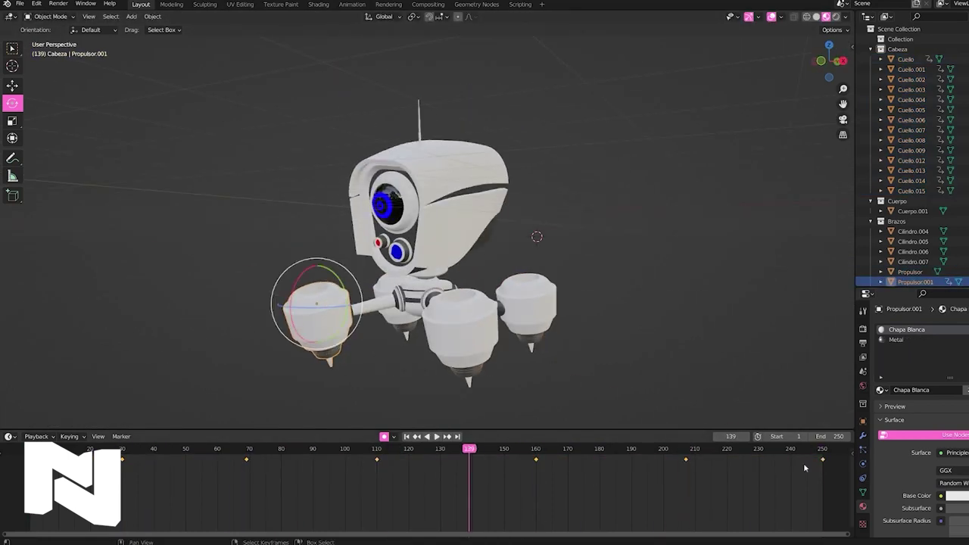
Nest the Cabeza, Cuerpo and Brazos collections under the Robot collection
middle_click_drag(530, 250, 562, 253)
left_click_drag(918, 58, 896, 39)
right_click(883, 70)
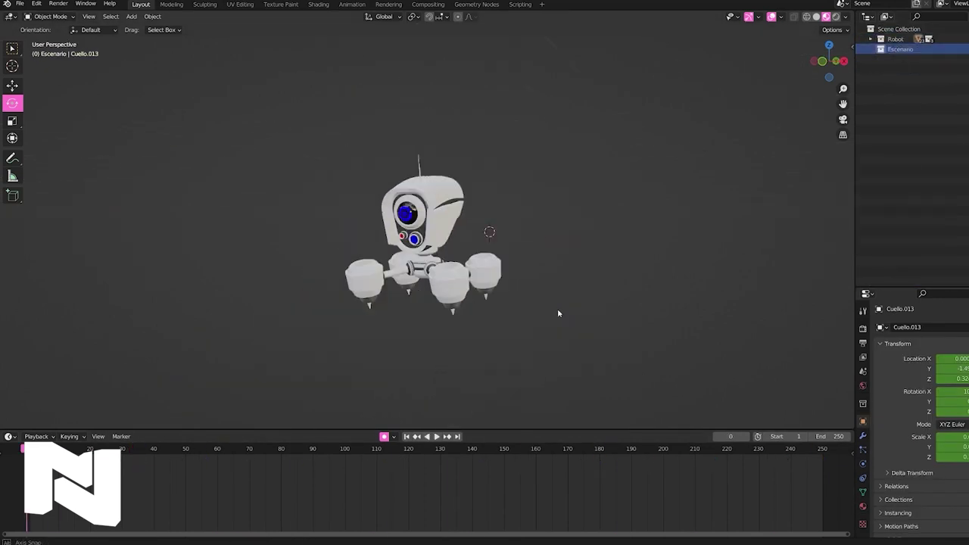
Add a ground sphere and scatter Botaniq grass over it
left_click(602, 289)
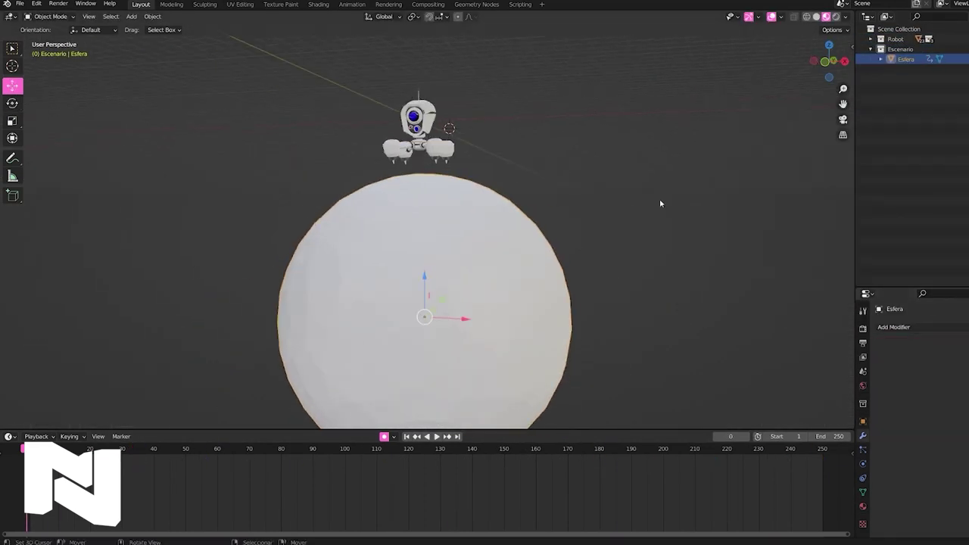
left_click(436, 316)
scroll(429, 222, "up", 3)
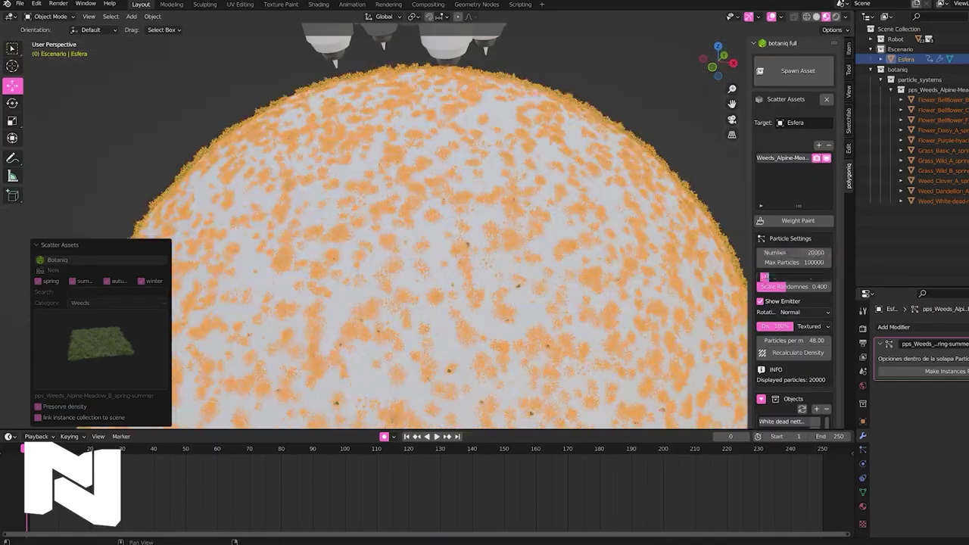
scroll(430, 222, "down", 2)
scroll(429, 222, "down", 3)
Add a camera moved back along Y, then reselect the grass-covered Mundo sphere
key("shift+a")
left_click(413, 333)
key("KP_0")
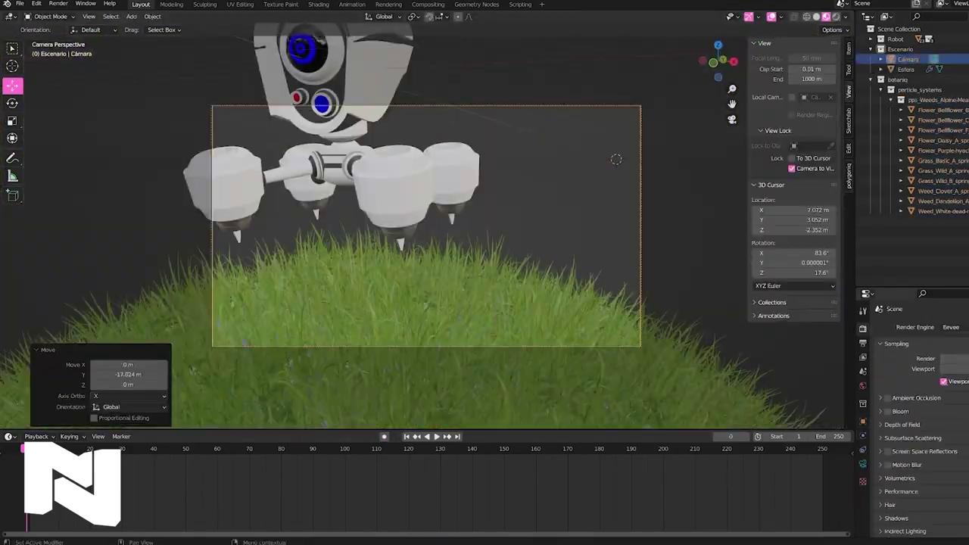
key("g")
scroll(458, 295, "up", 2)
middle_click_drag(458, 296, 485, 250)
left_click(454, 340)
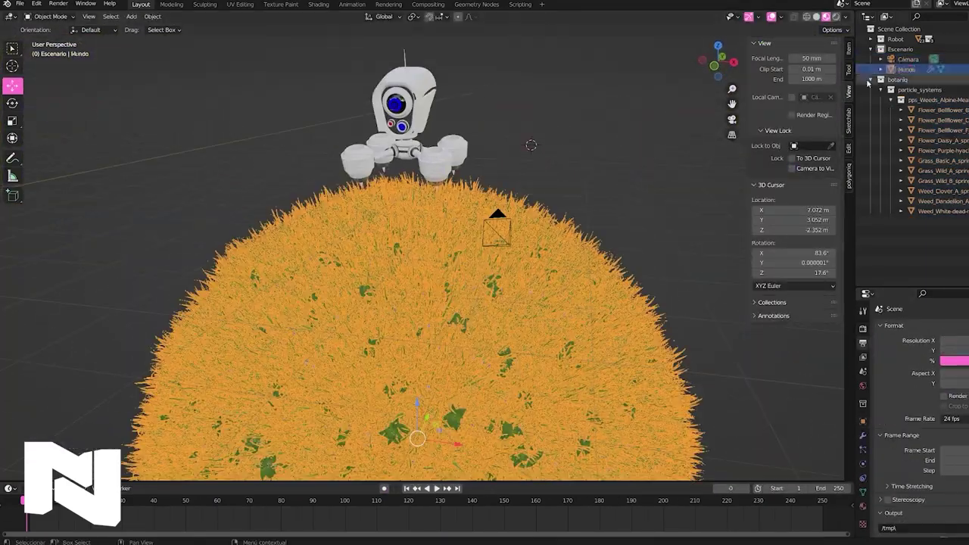
Jump to the timeline's last frame and rotate Mundo for its final keyframe
key("shift+Right")
left_click_drag(461, 406, 900, 360)
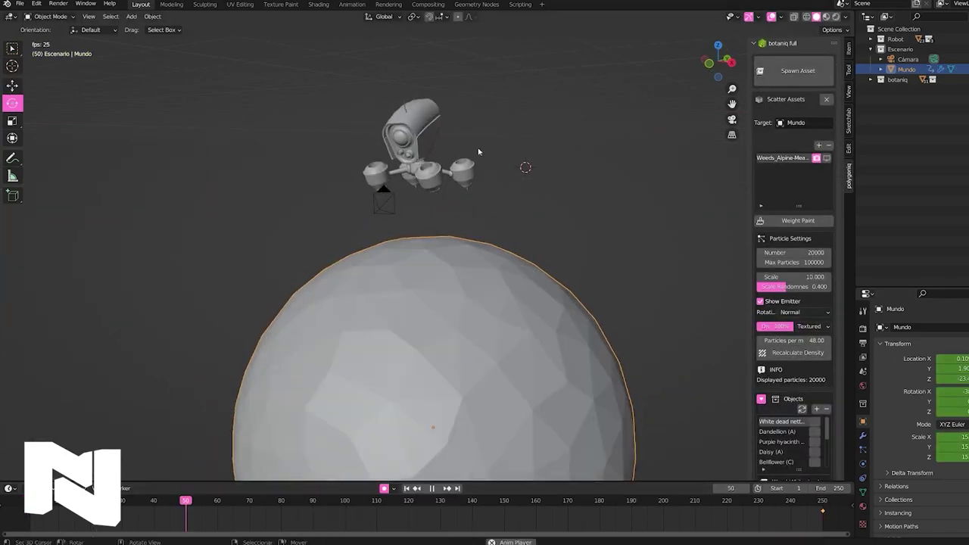